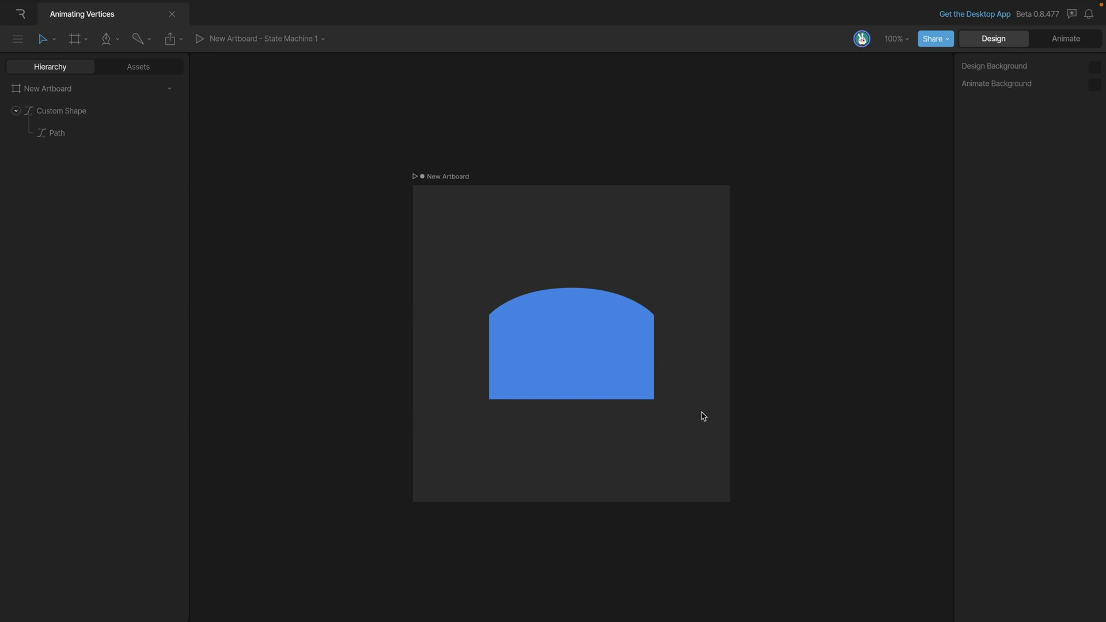
- Edit the arch's vertices and raise the top vertex into a taller dome, undoing stray edits
left_click(612, 360)
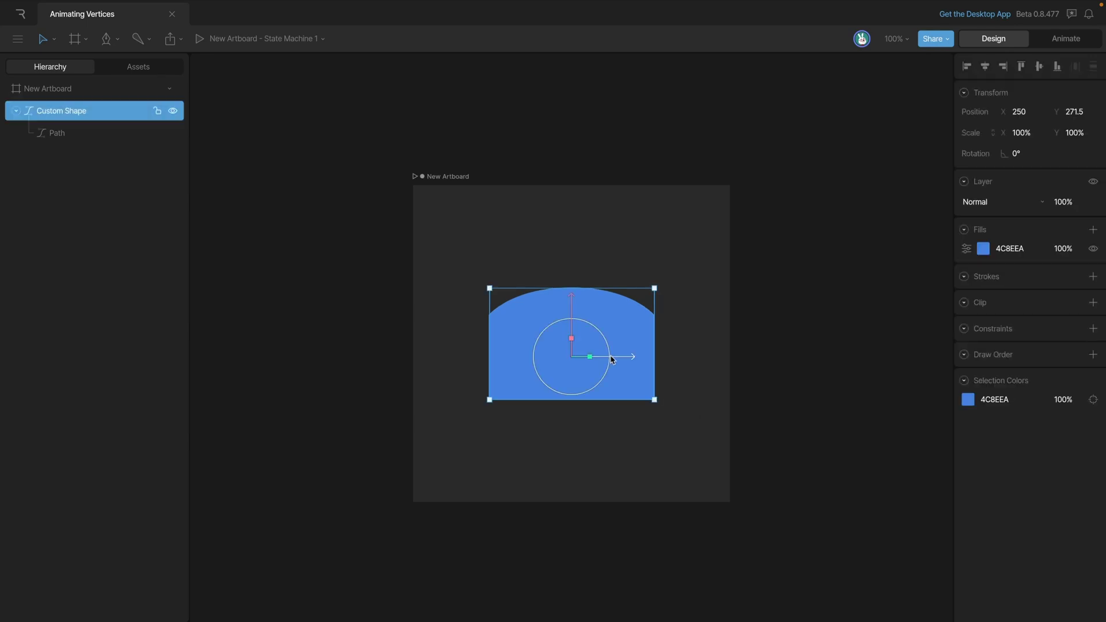
key("Return")
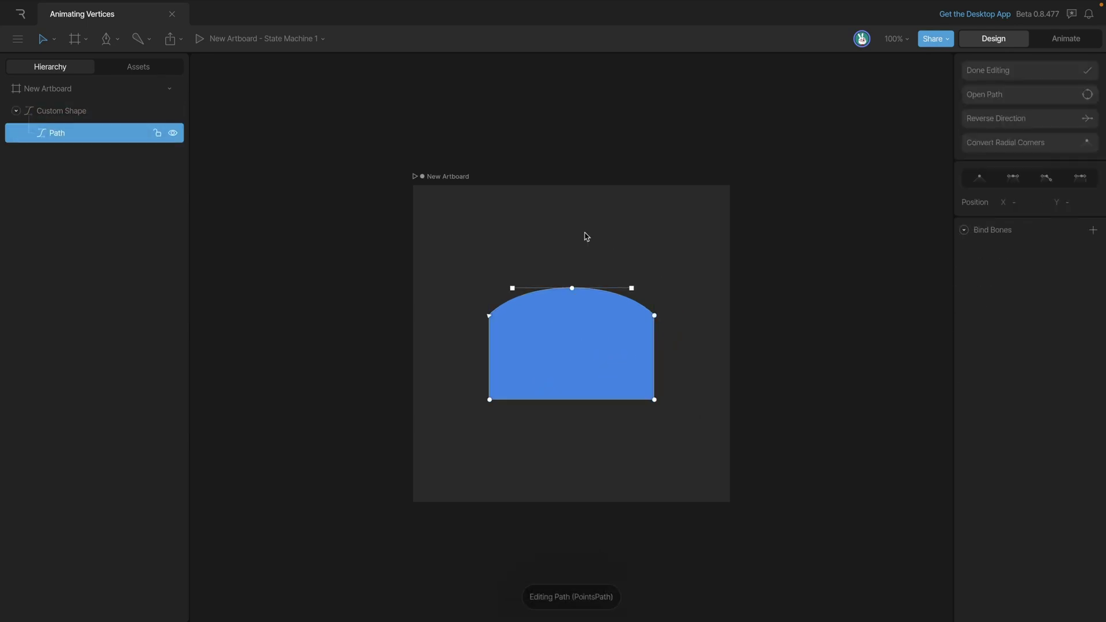
mouse_move(654, 399)
left_mouse_down()
mouse_move(674, 393)
mouse_move(652, 414)
left_mouse_up()
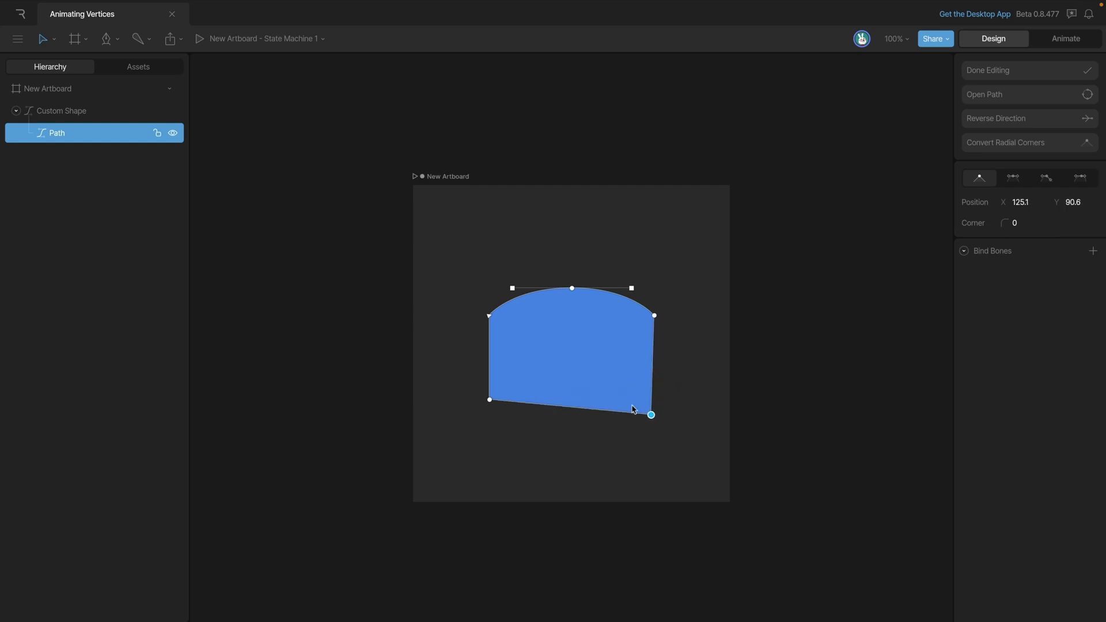
key("ctrl+z")
key("ctrl+z")
key("ctrl+z")
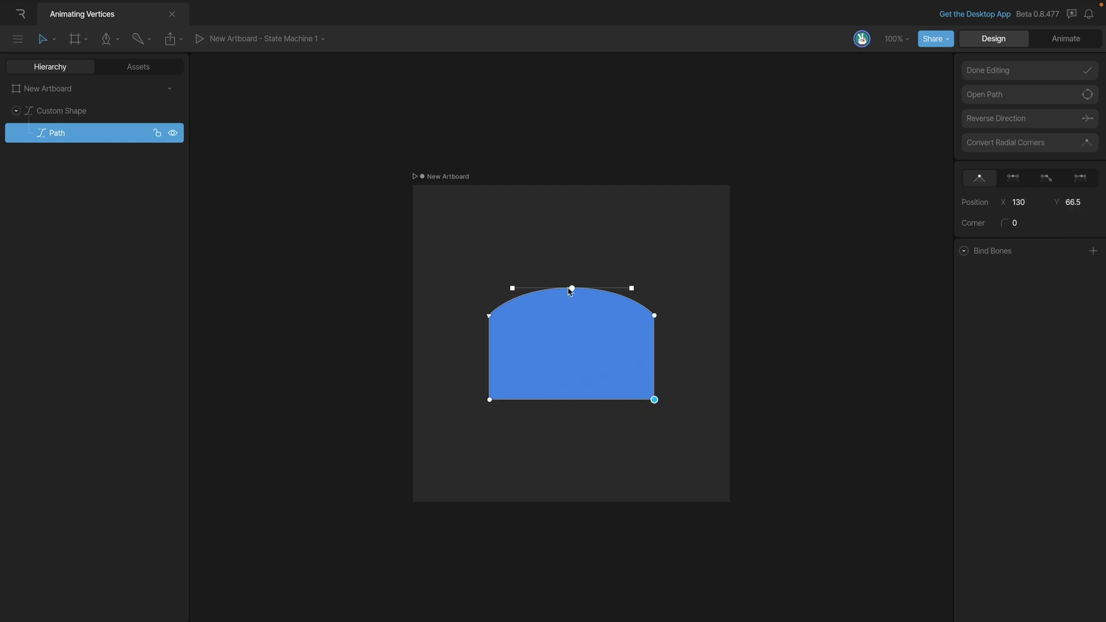
left_click_drag(569, 292, 632, 272)
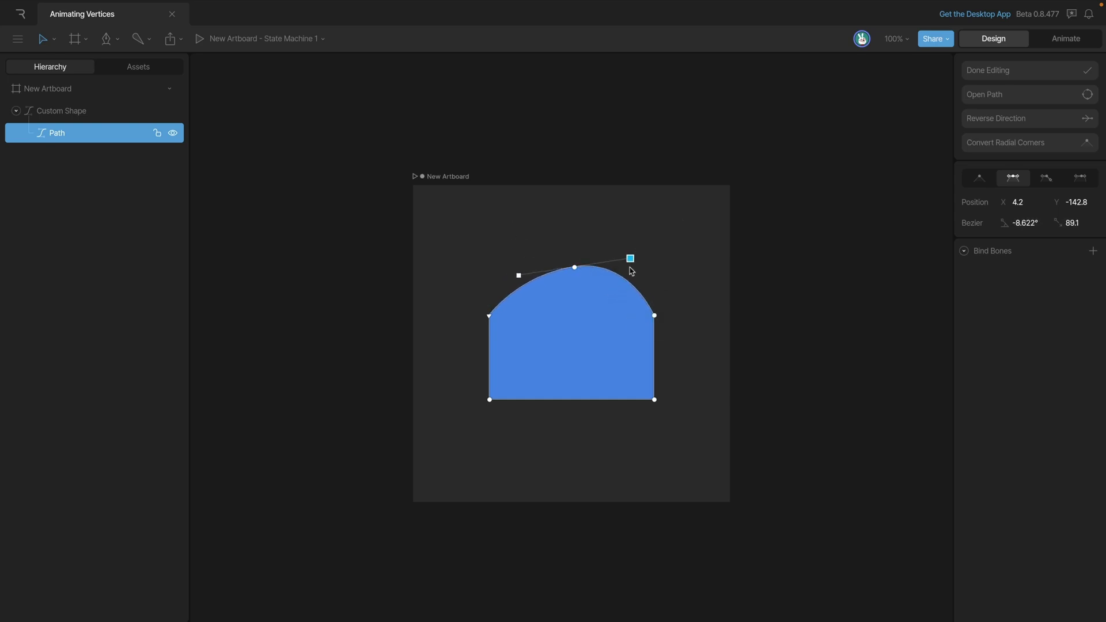
key("ctrl+z")
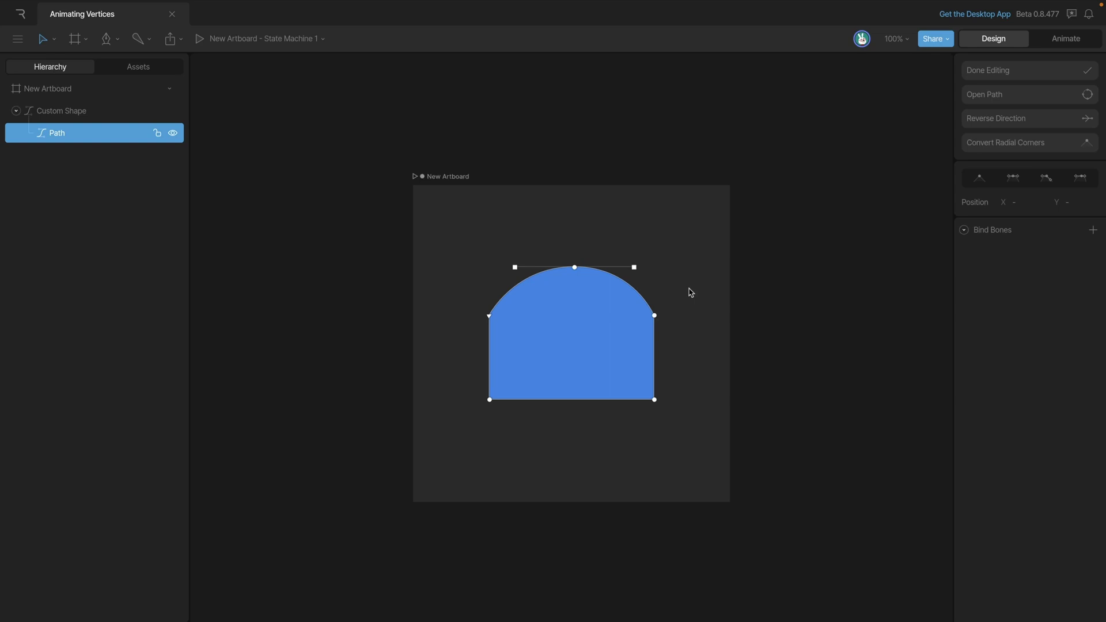
key("Tab")
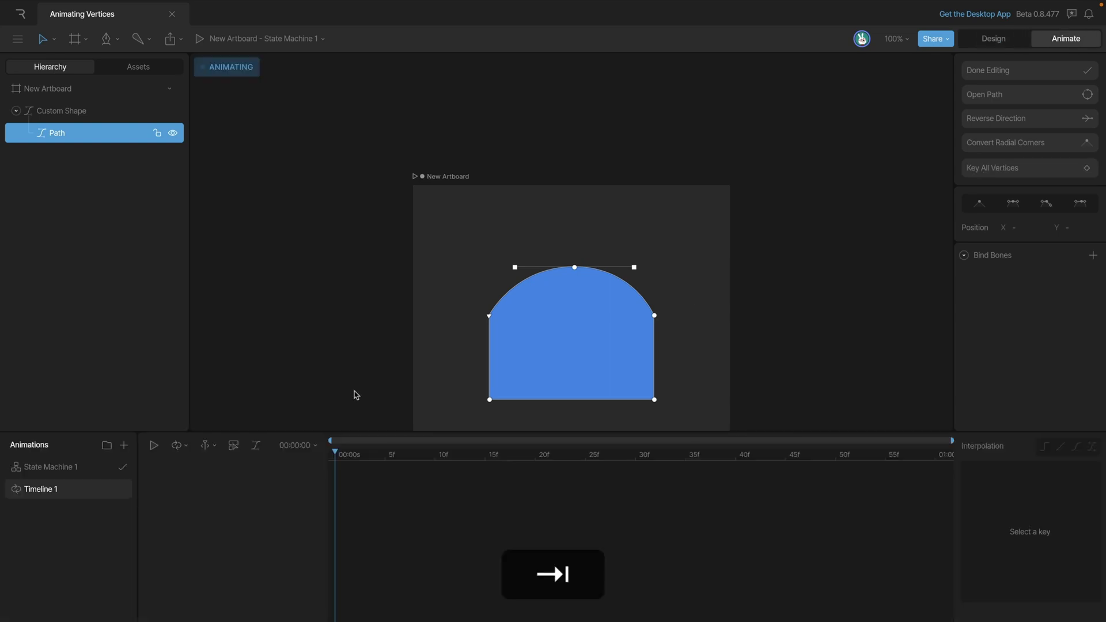
key("f")
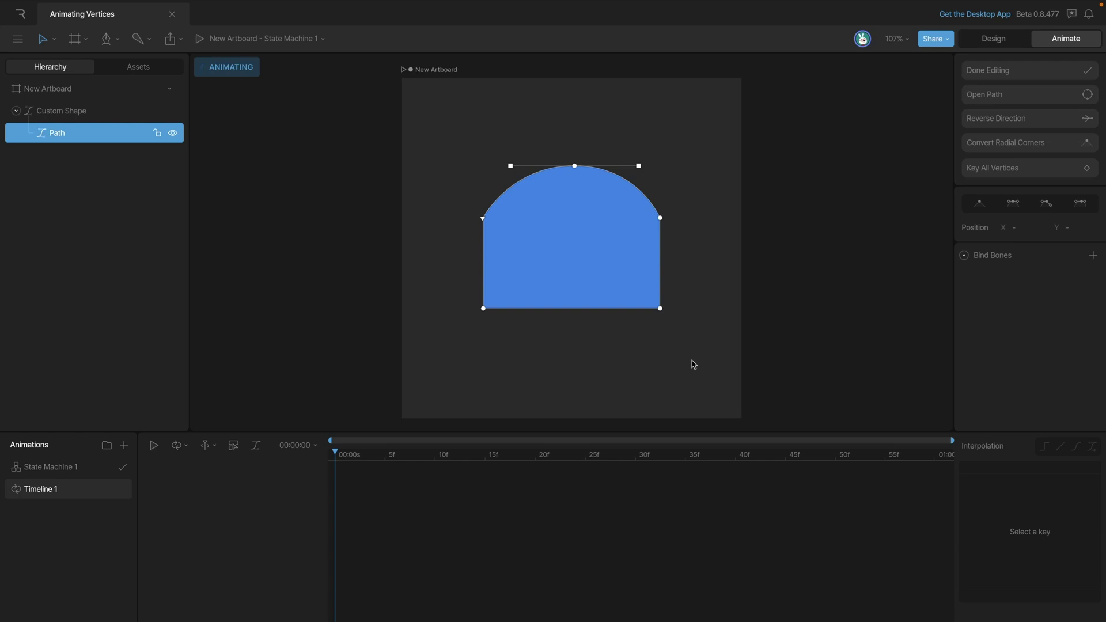
left_click(660, 308)
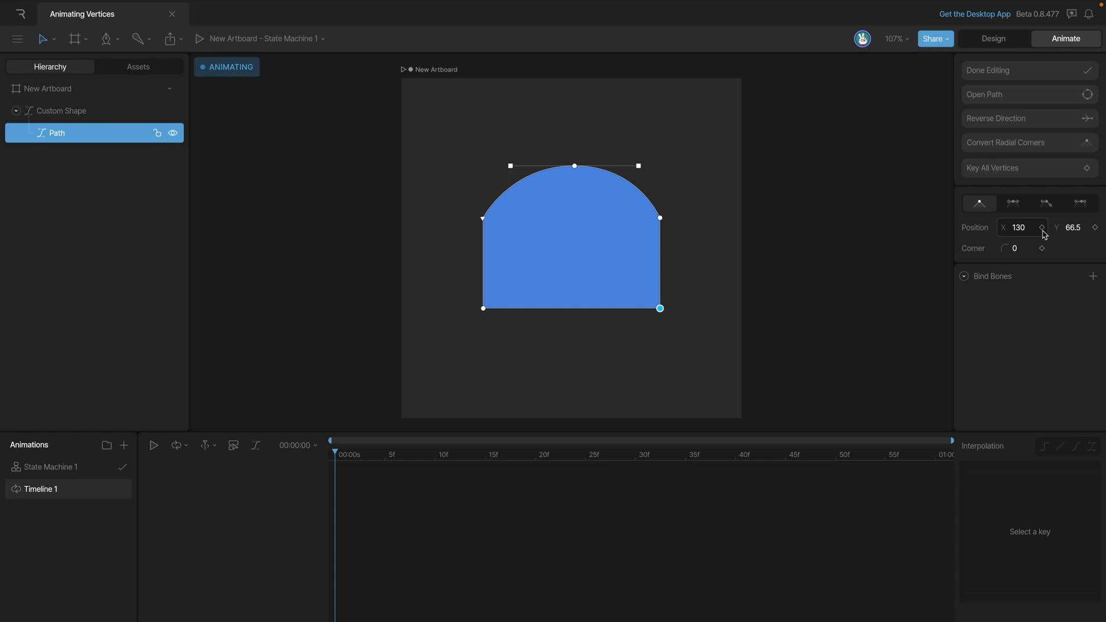
left_click_drag(1022, 229, 1031, 202)
key("ctrl+z")
key("ctrl+z")
key("ctrl+z")
key("ctrl+z")
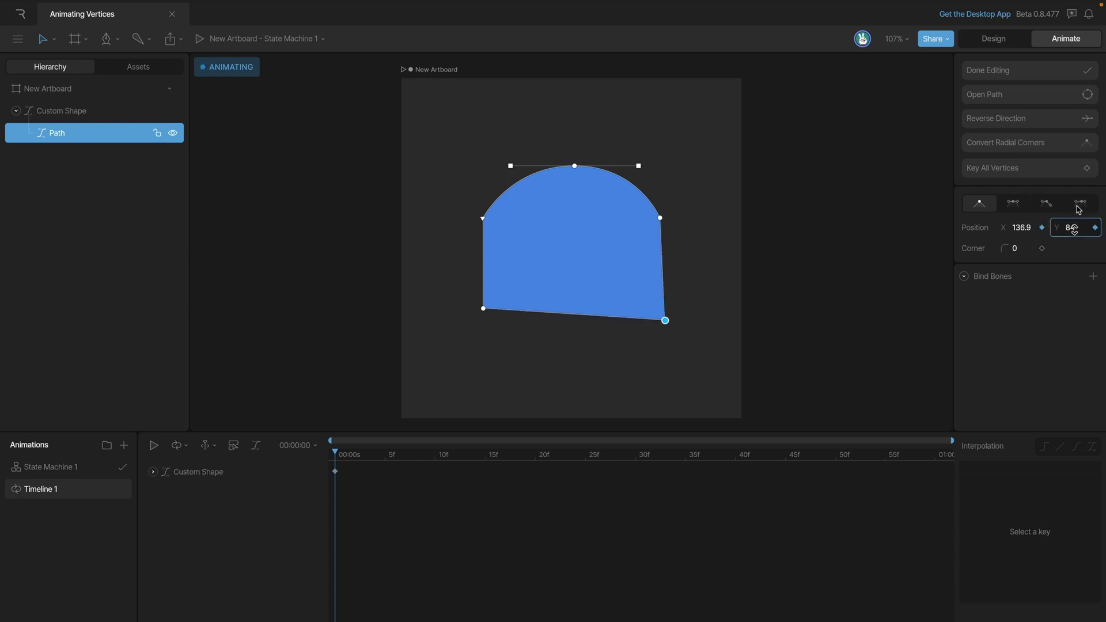
left_click_drag(1014, 249, 1018, 205)
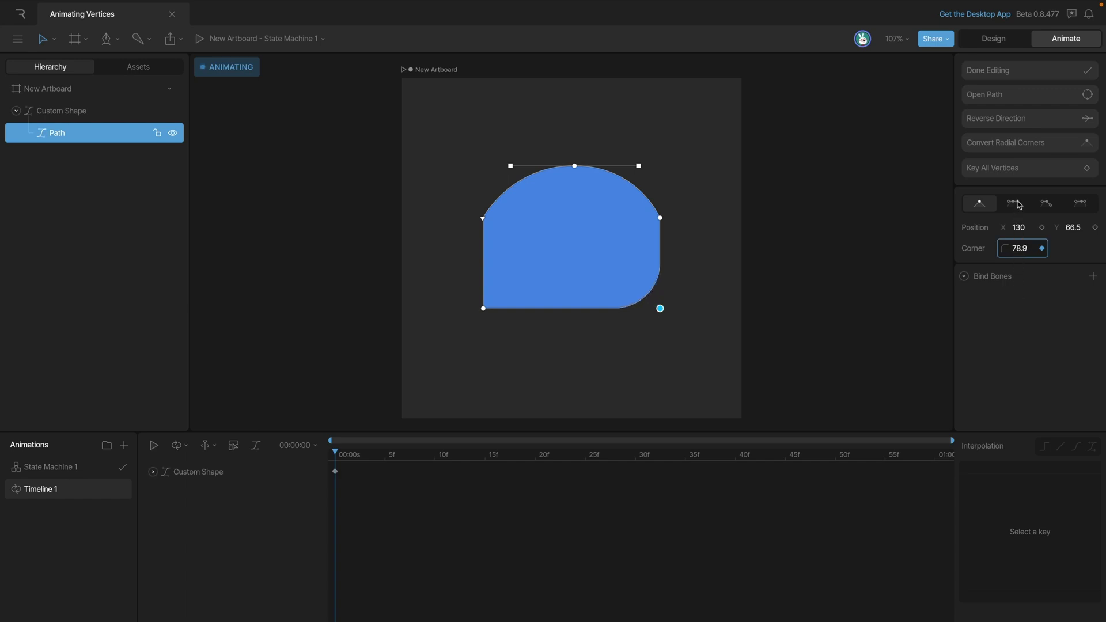
key("ctrl+z")
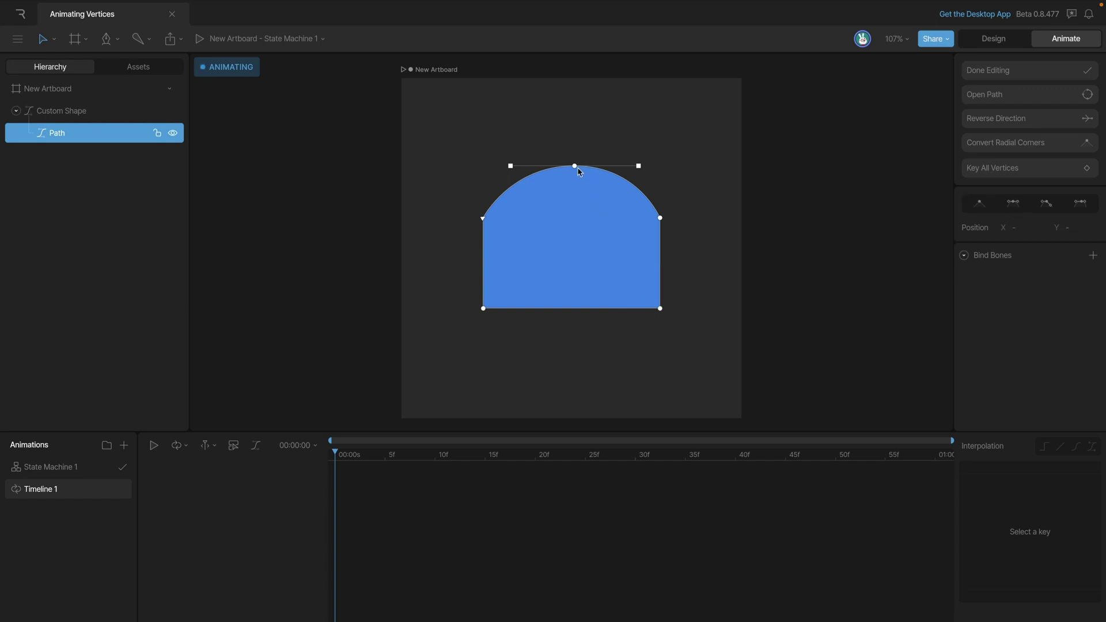
left_click(575, 169)
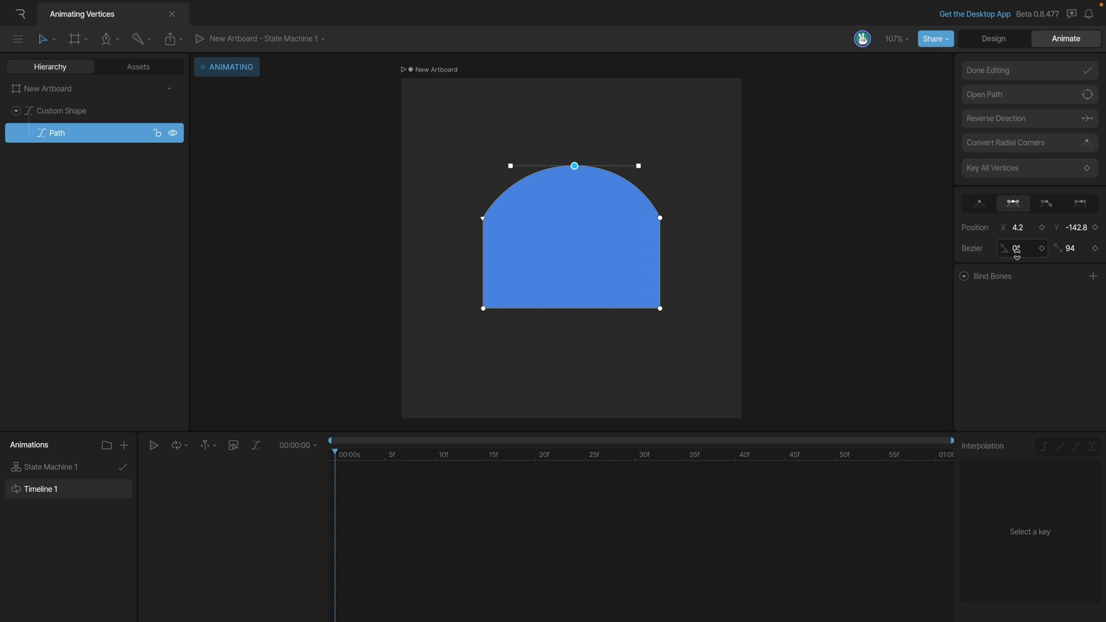
left_click_drag(1017, 249, 1068, 261)
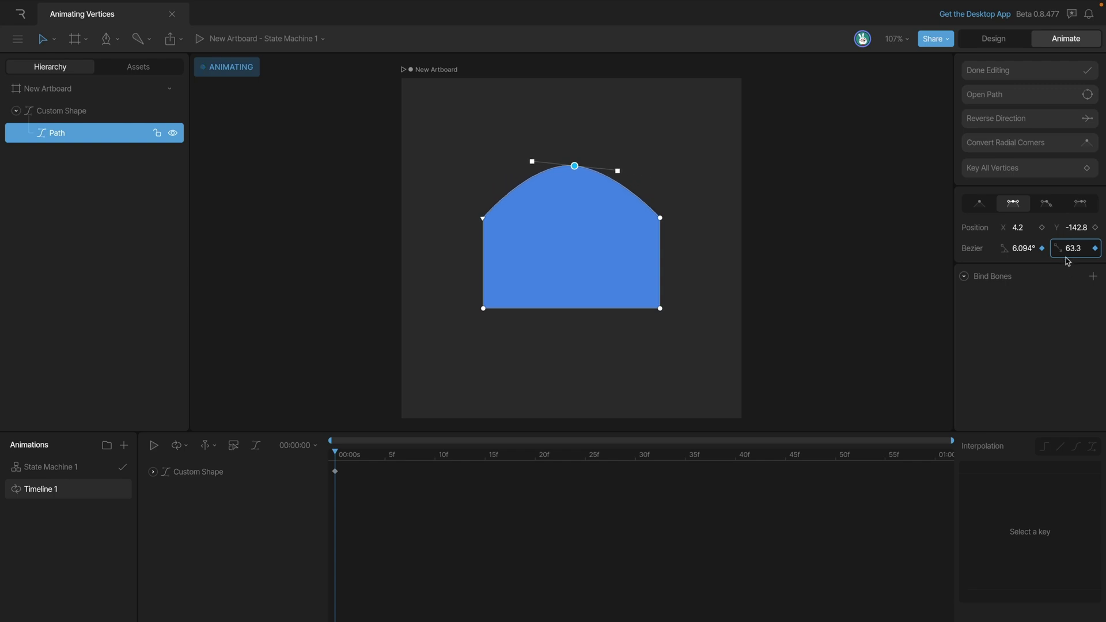
left_click_drag(1016, 230, 1070, 215)
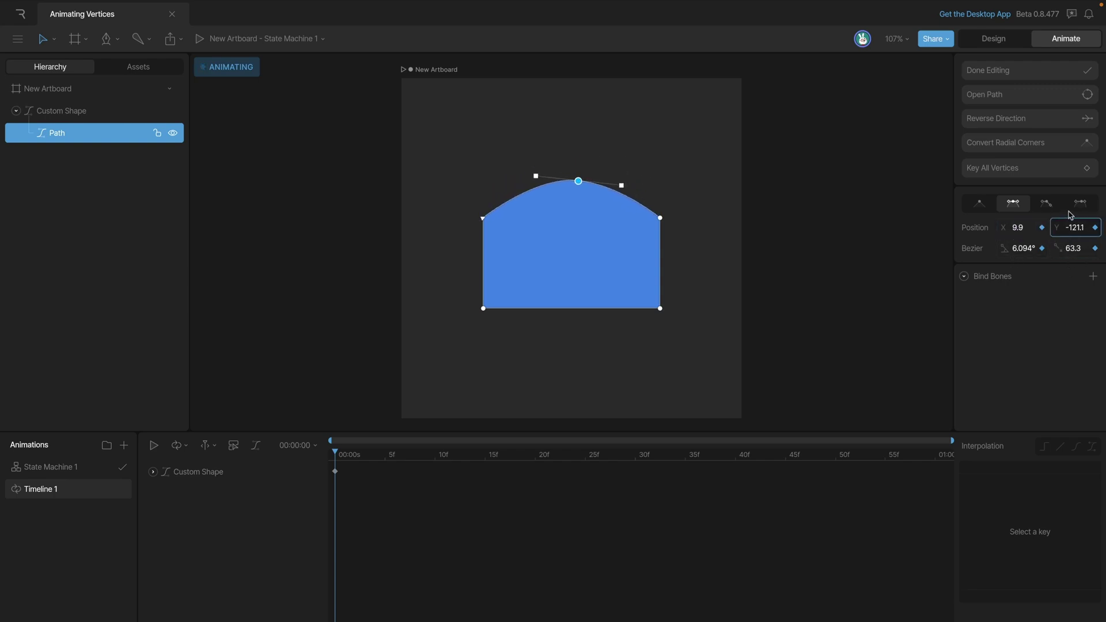
left_click(687, 351)
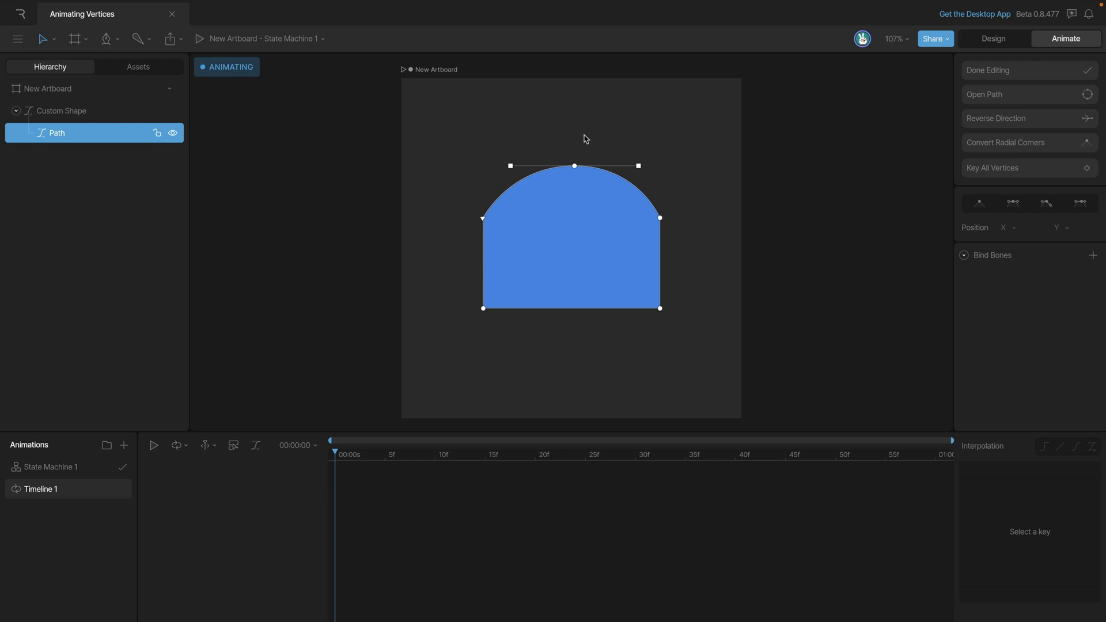
left_click(571, 170)
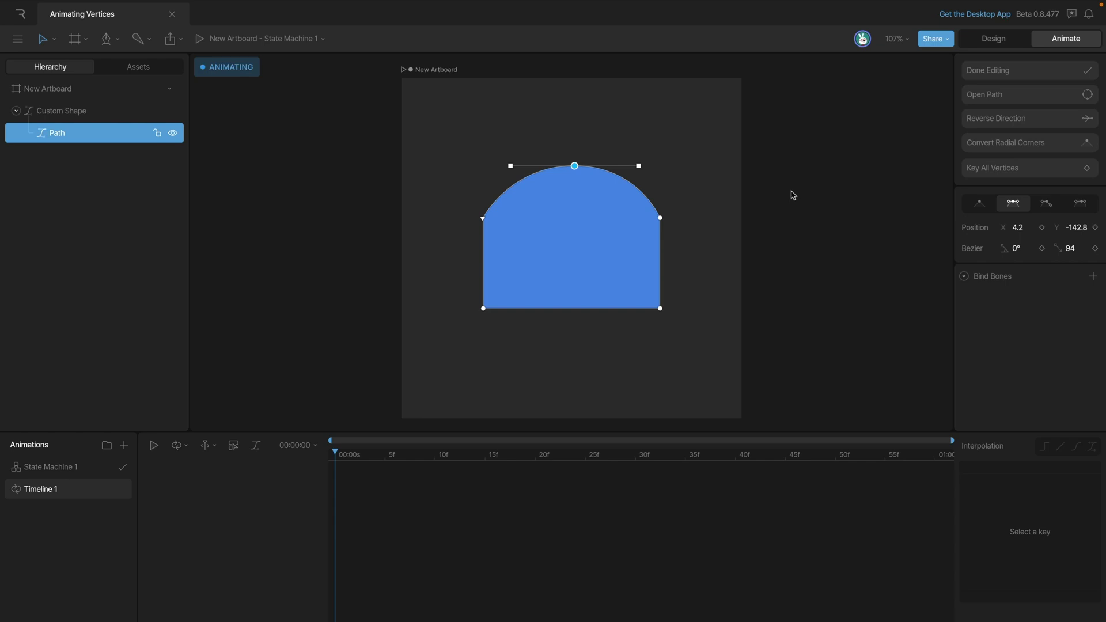
- Key Vertex 2's Y at frame 0, then lower it to -1.5 at 30f so the top dips
left_click(1096, 229)
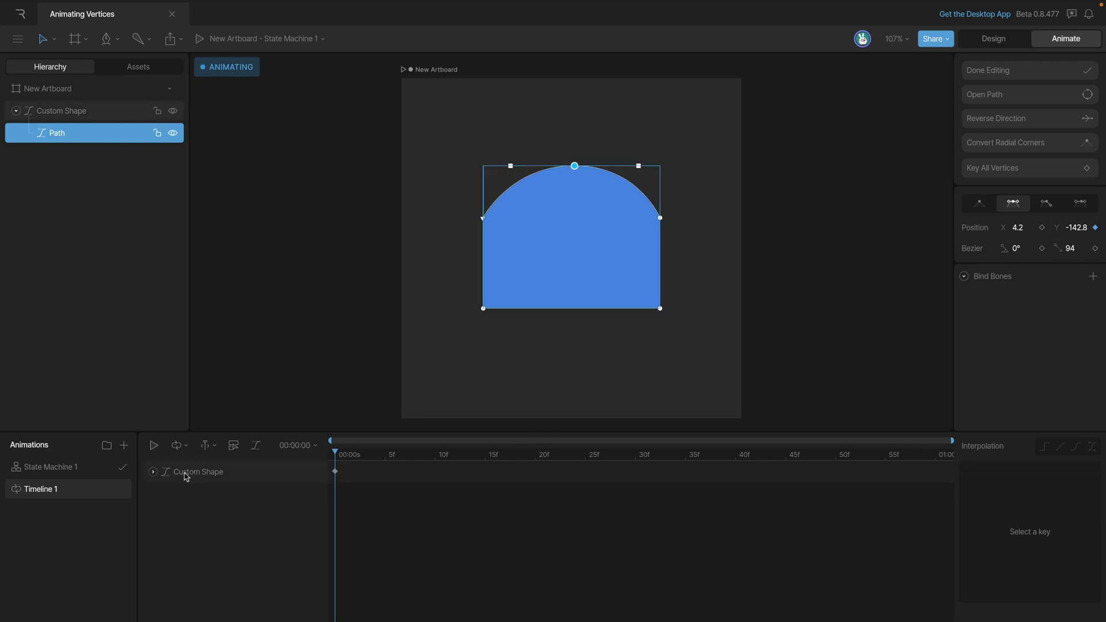
left_click(153, 472)
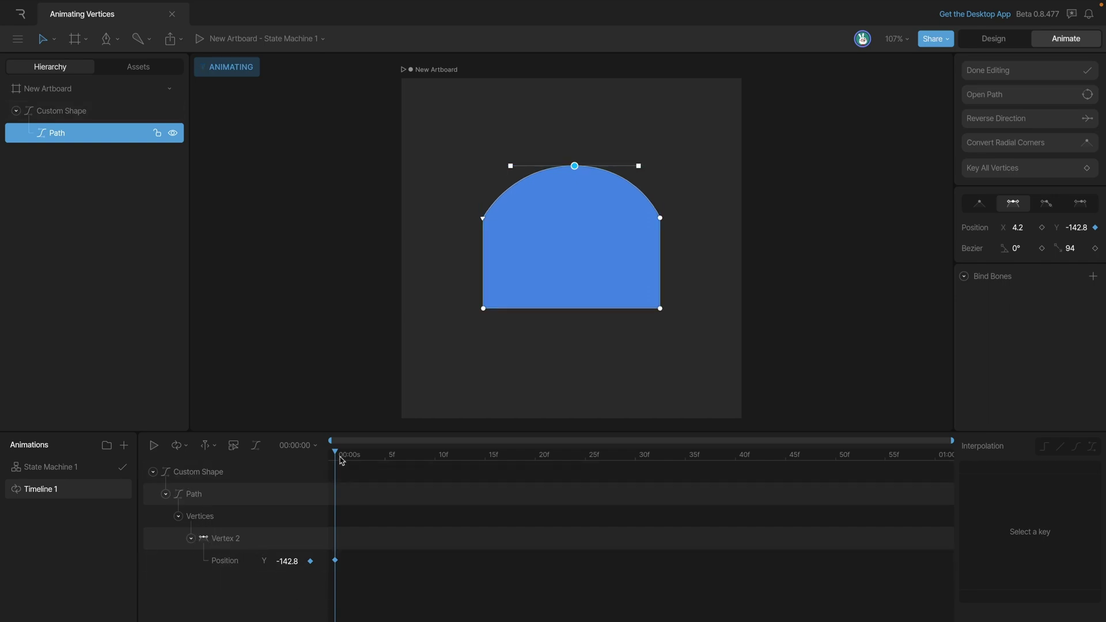
left_click_drag(341, 457, 634, 475)
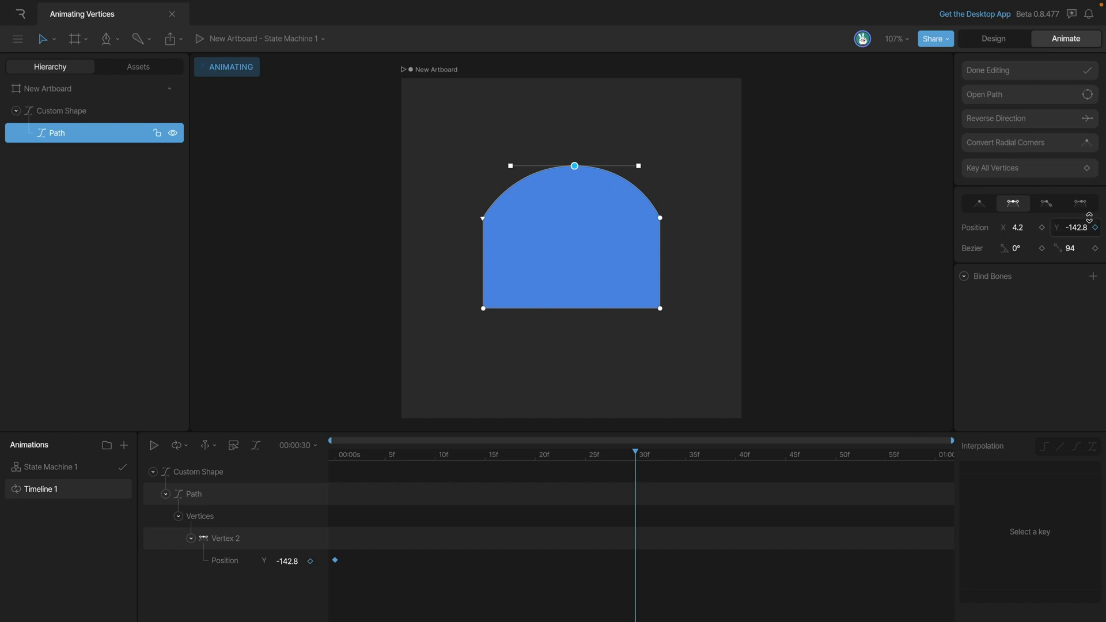
left_click_drag(1083, 224, 1069, 139)
left_click_drag(636, 456, 633, 499)
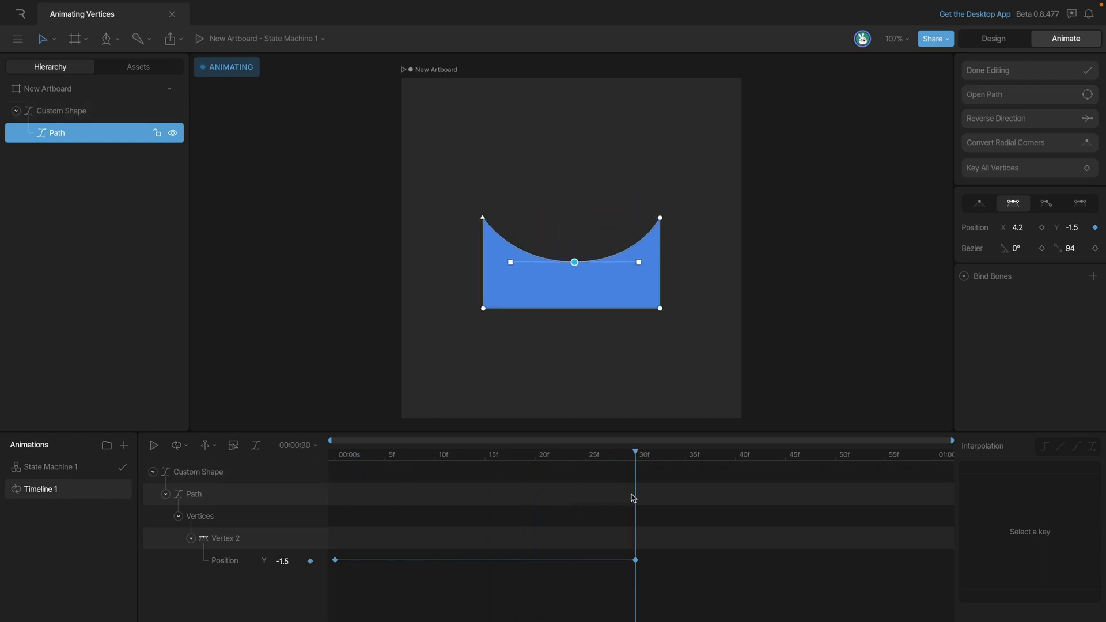
left_click(661, 389)
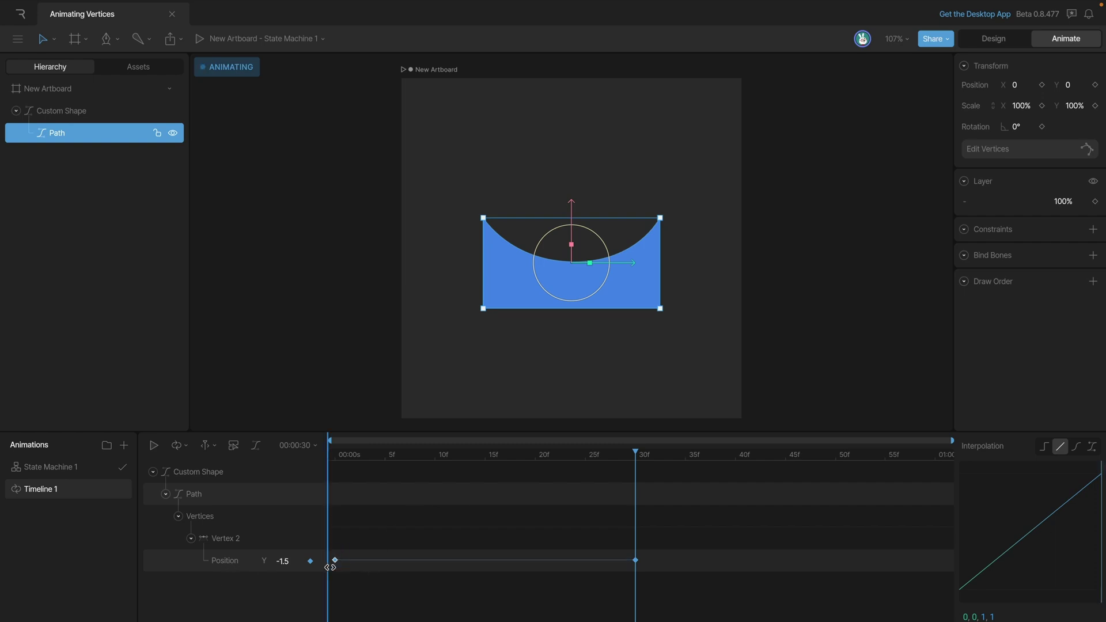
- Copy the frame-0 Y key (-142.8) to 01:00 and preview the looping dip
key("super+c")
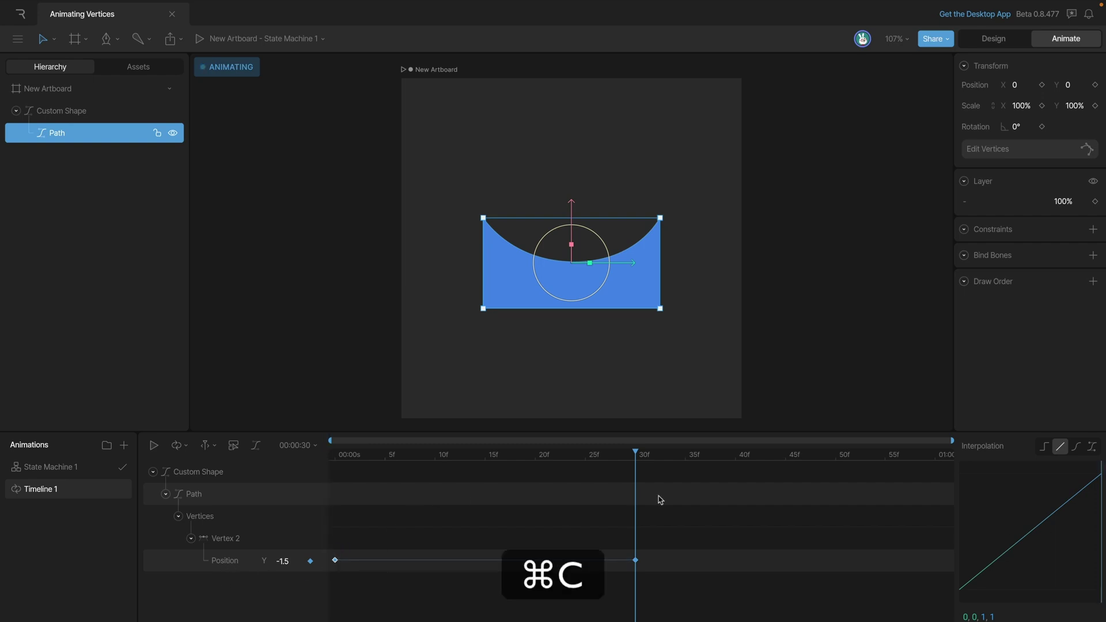
left_click(950, 461)
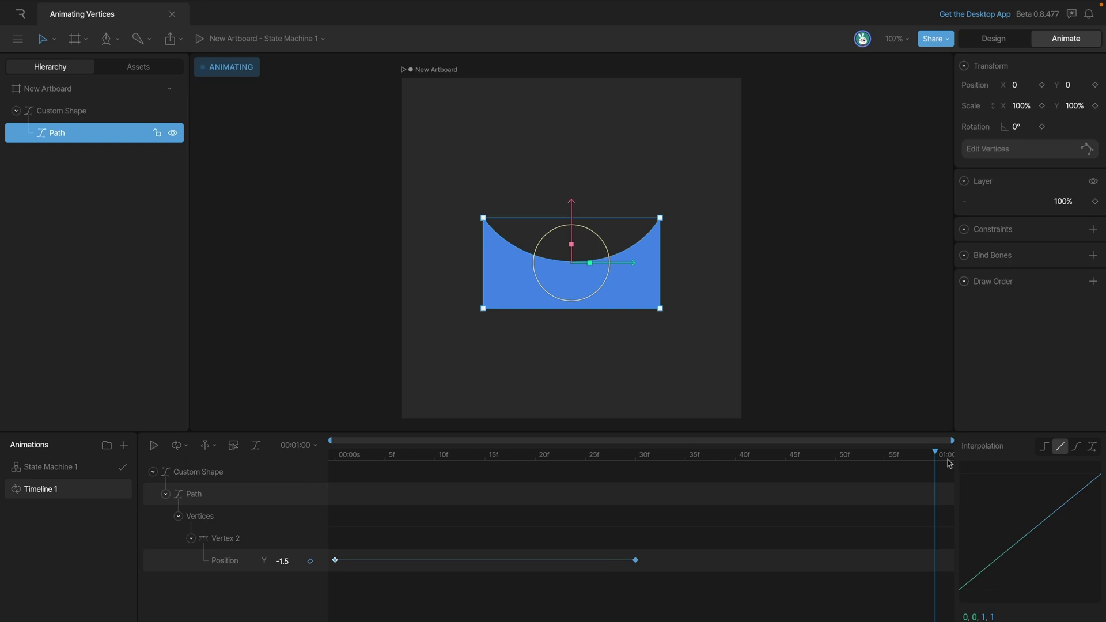
key("super")
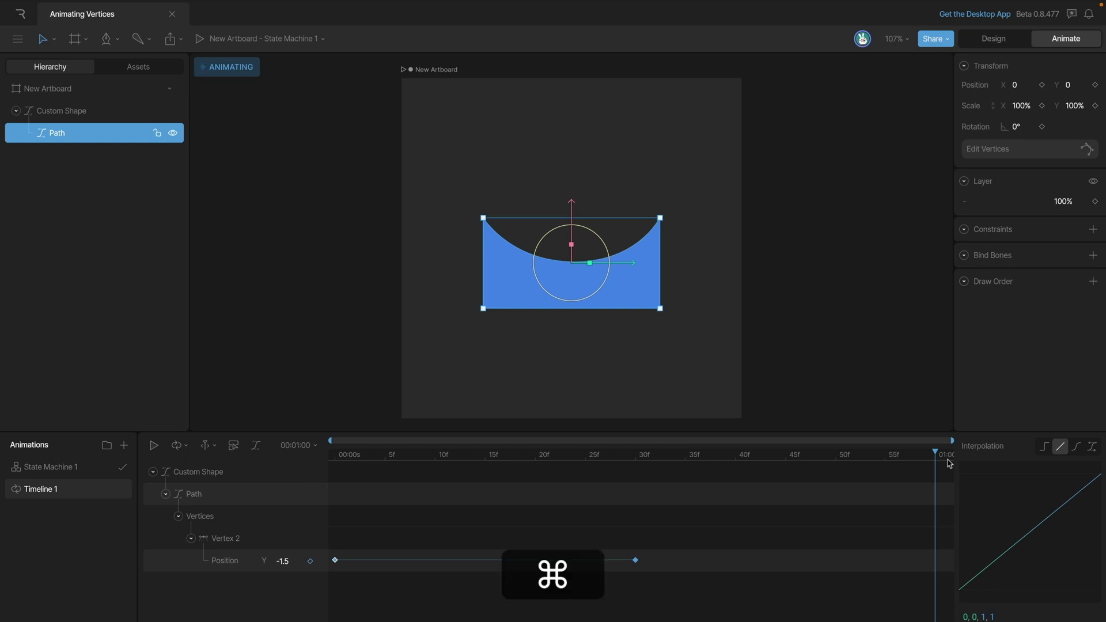
key("super+v")
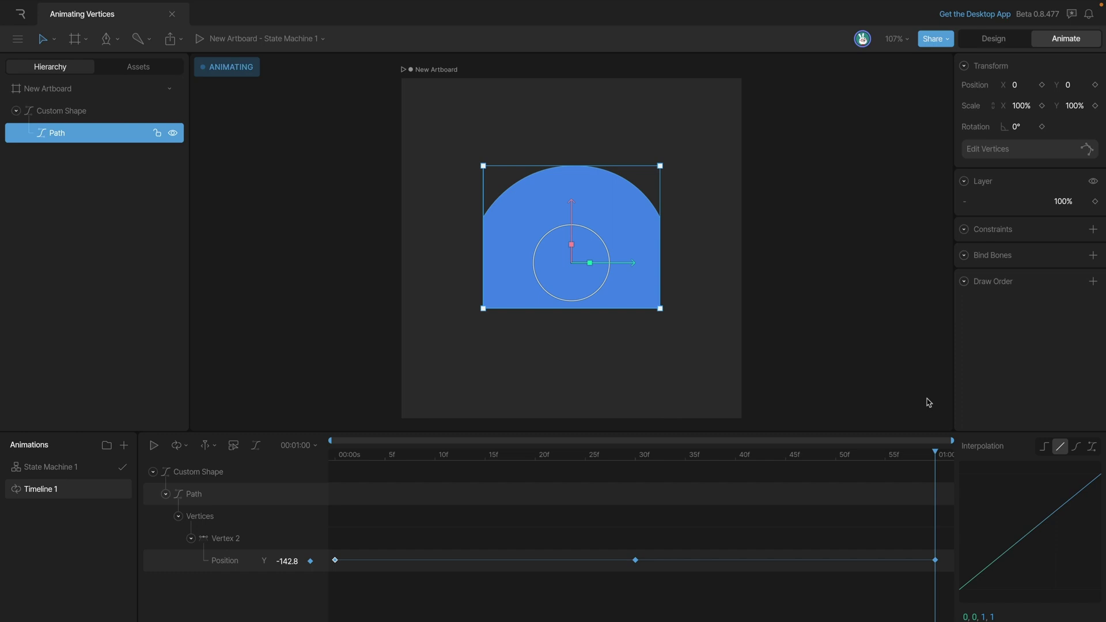
key("space")
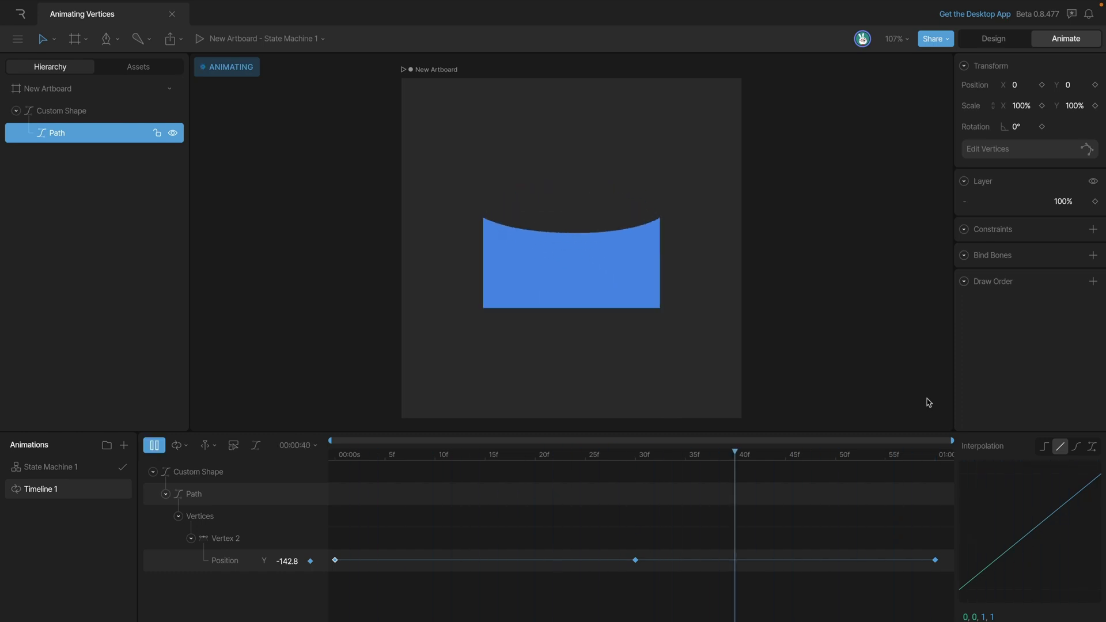
key("space")
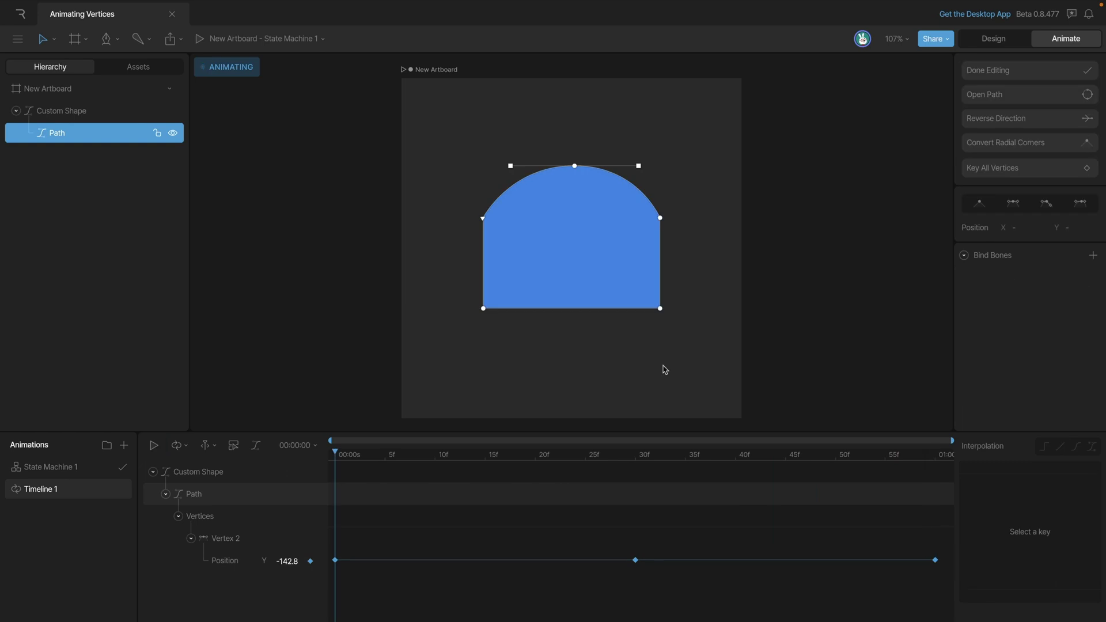
- Key the top vertex's rotation at 0° on frame 0 and again at 01:00
left_click(575, 166)
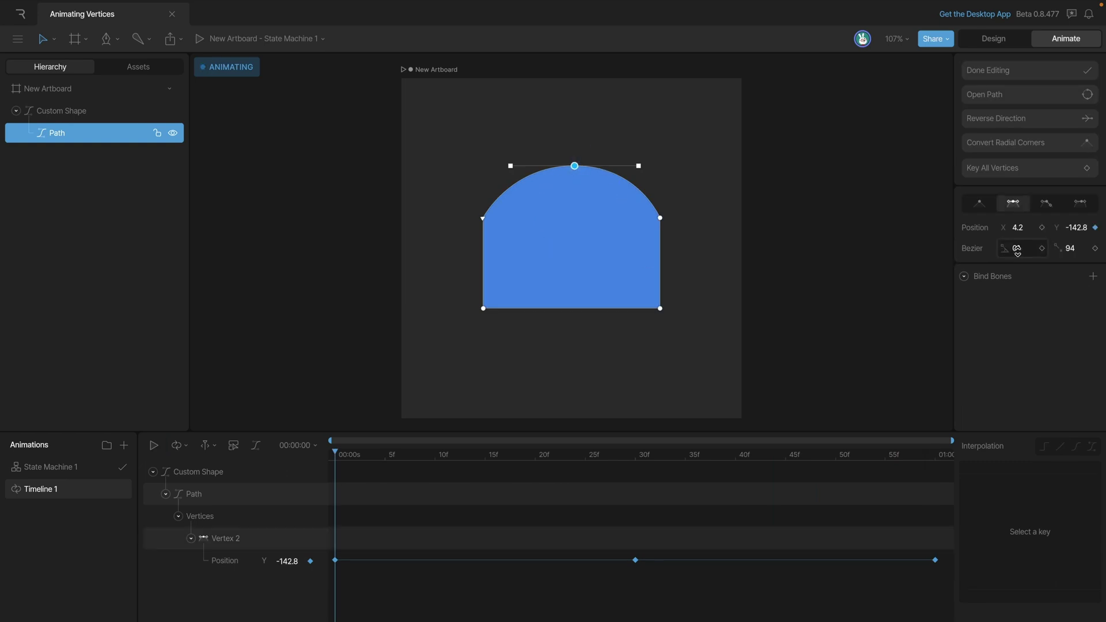
mouse_move(1004, 253)
left_mouse_down()
mouse_move(1006, 243)
mouse_move(1015, 272)
mouse_move(1023, 231)
mouse_move(1020, 256)
left_mouse_up()
key("ctrl+z")
left_click(1042, 249)
left_click(476, 454)
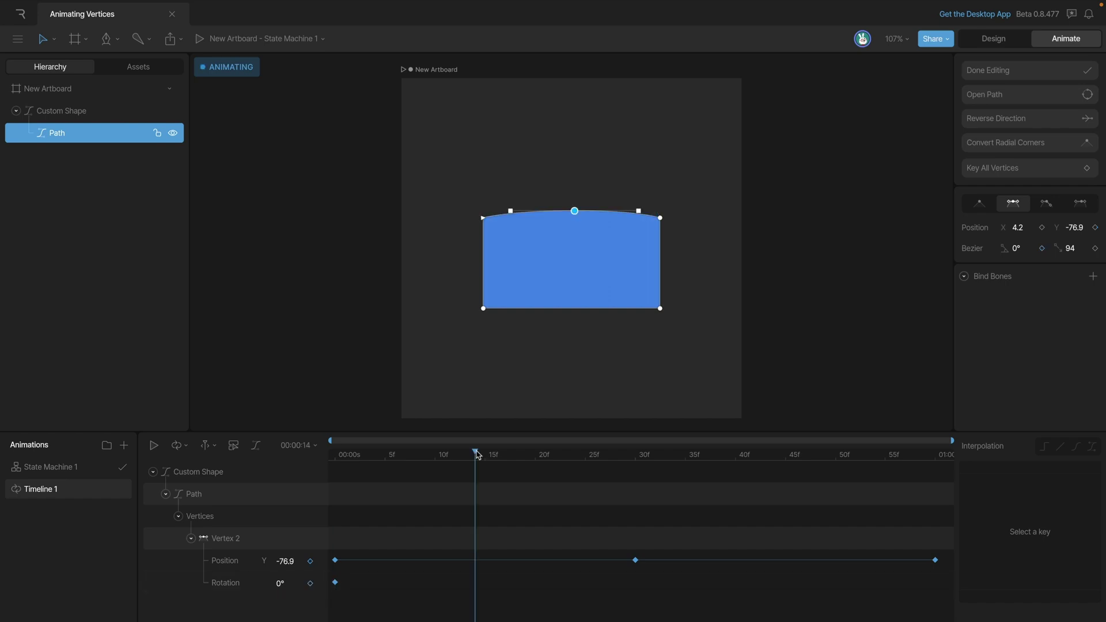
left_click_drag(477, 455, 938, 482)
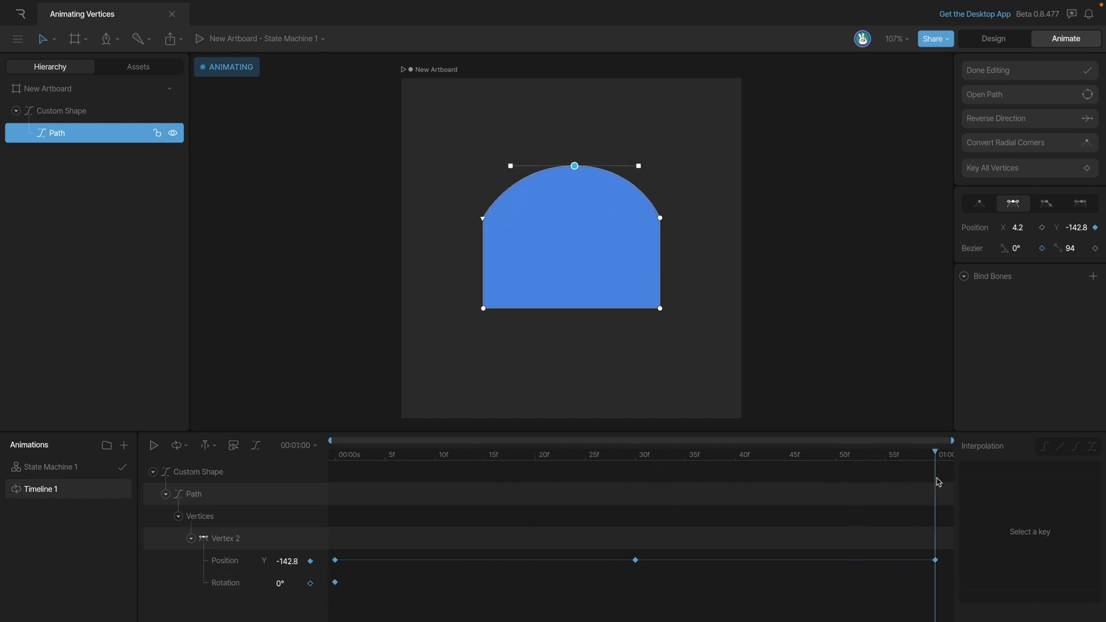
left_click(1042, 249)
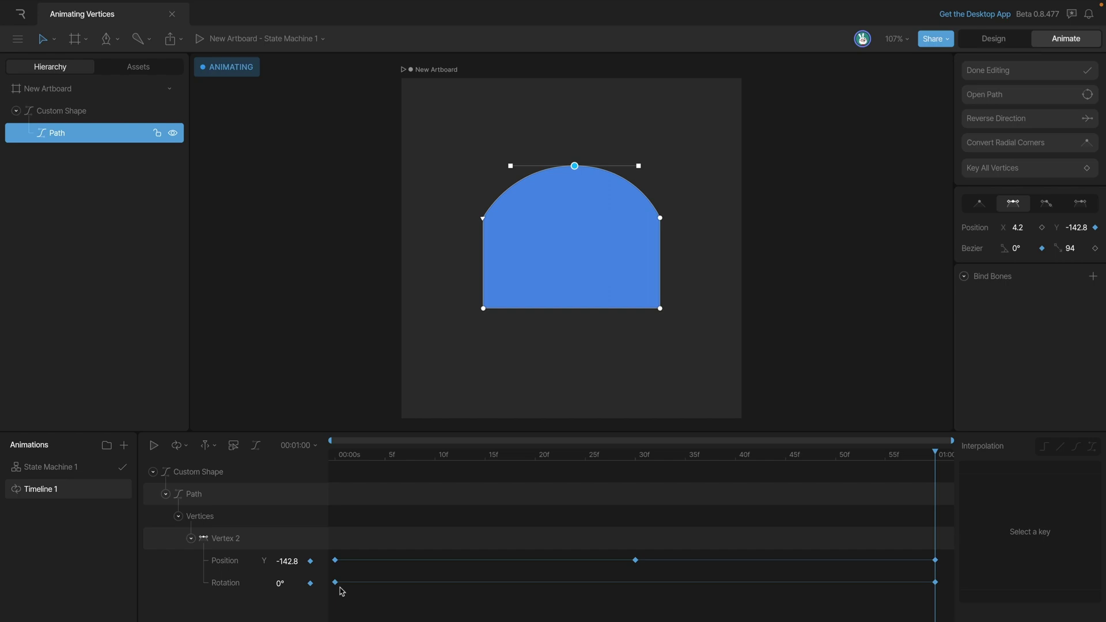
- Rotate the top vertex to -43.118° at 30f and preview the tilted wave
left_click(633, 455)
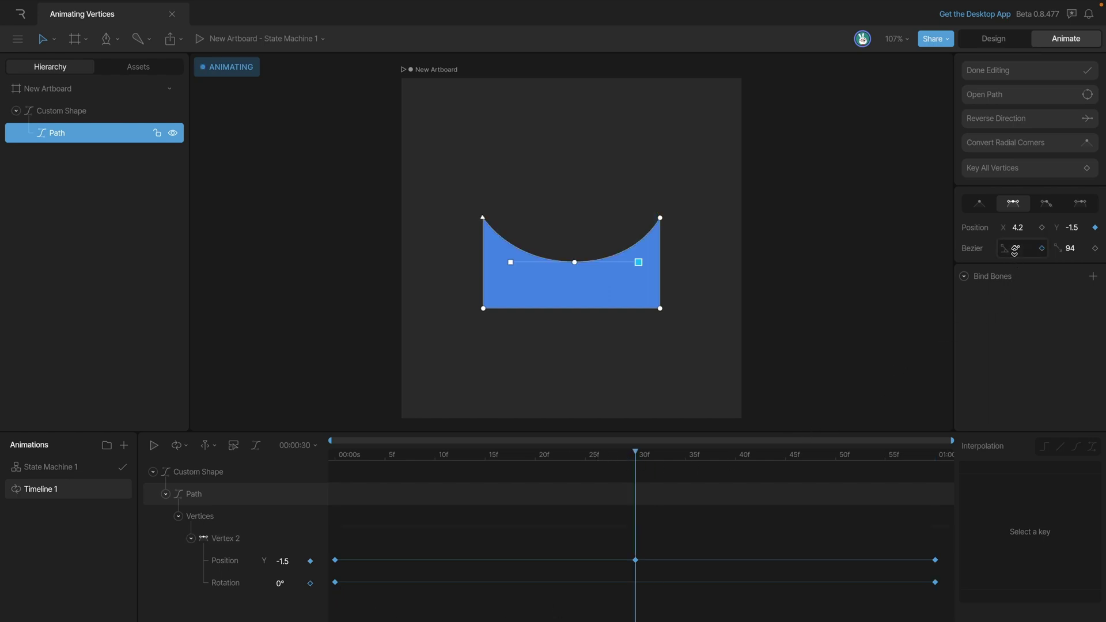
left_click_drag(1014, 257, 1010, 287)
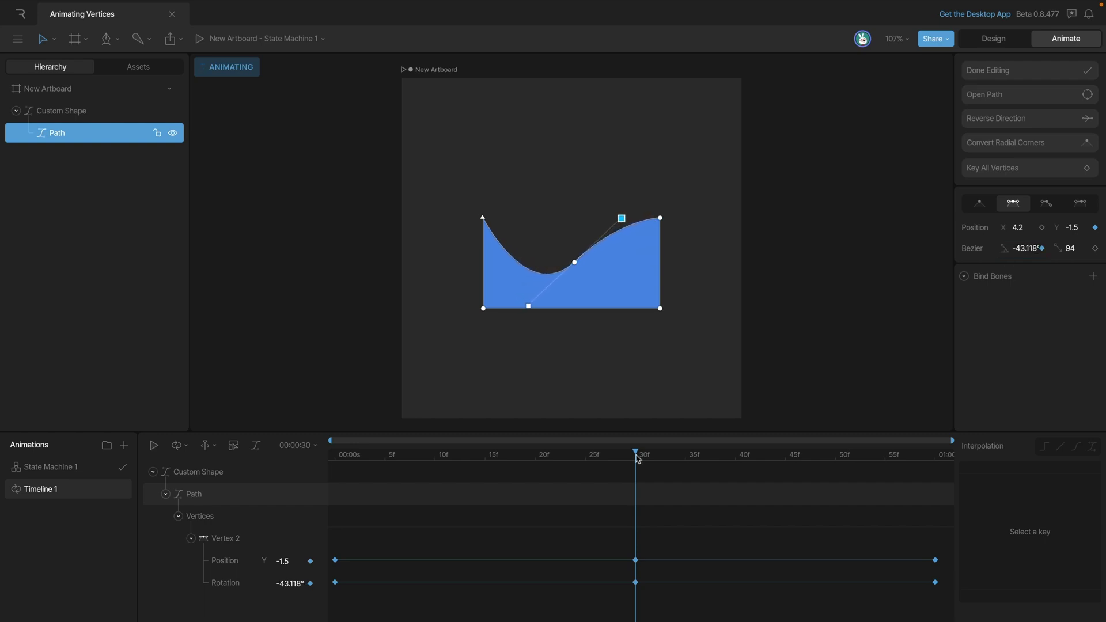
key("space")
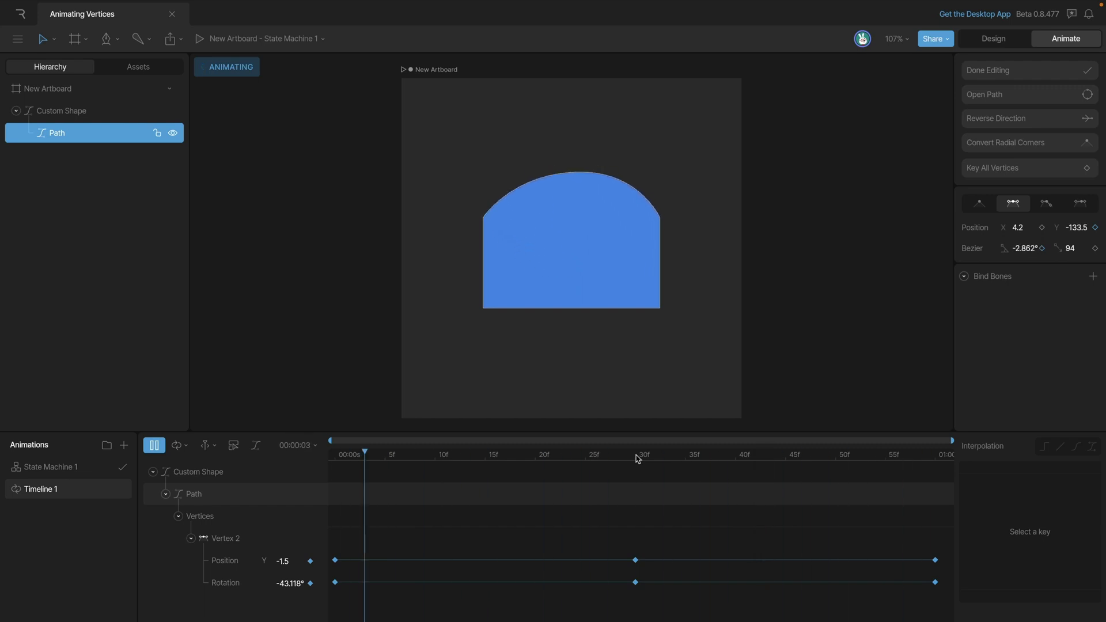
key("space")
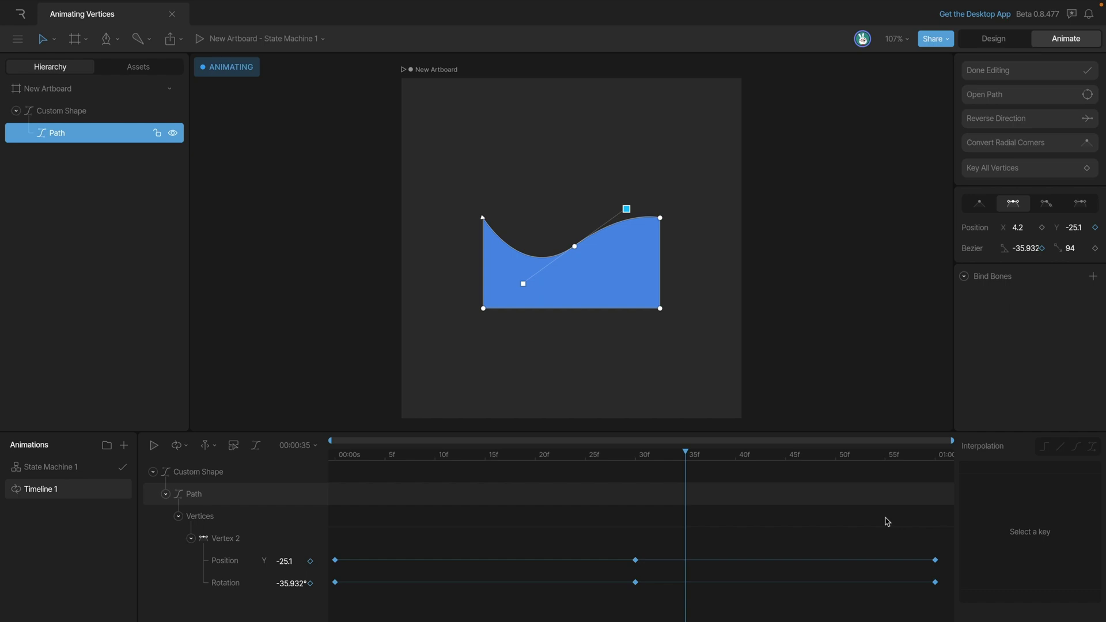
- Give the 0–30f Position and Rotation keys cubic ease-in-out (.42, 0, .58, 1), then preview
left_click_drag(868, 525, 284, 599)
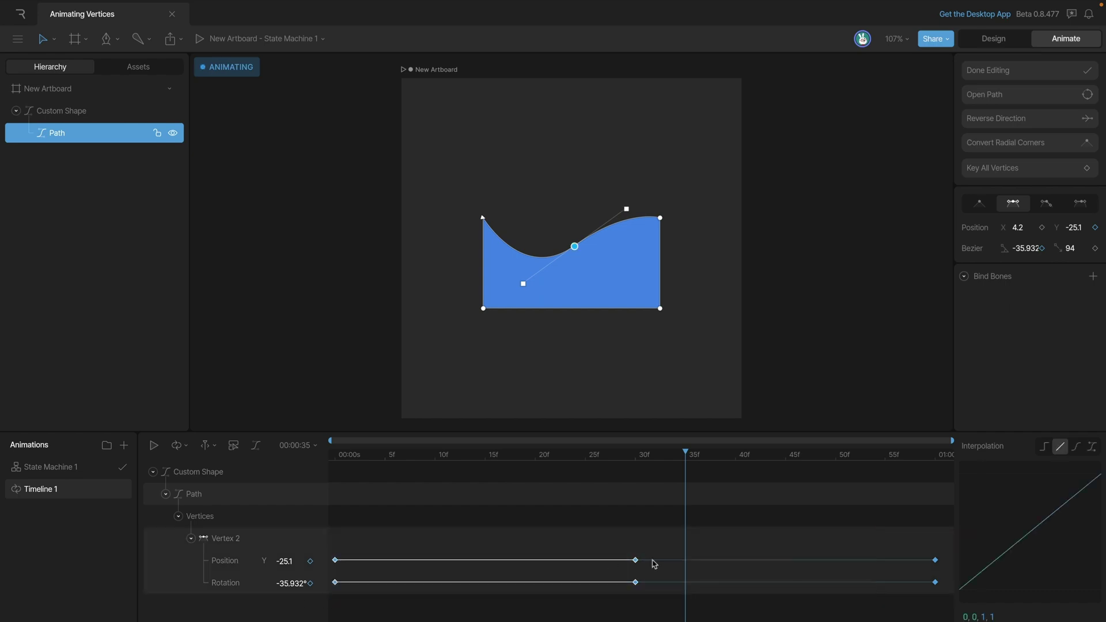
left_click(1078, 449)
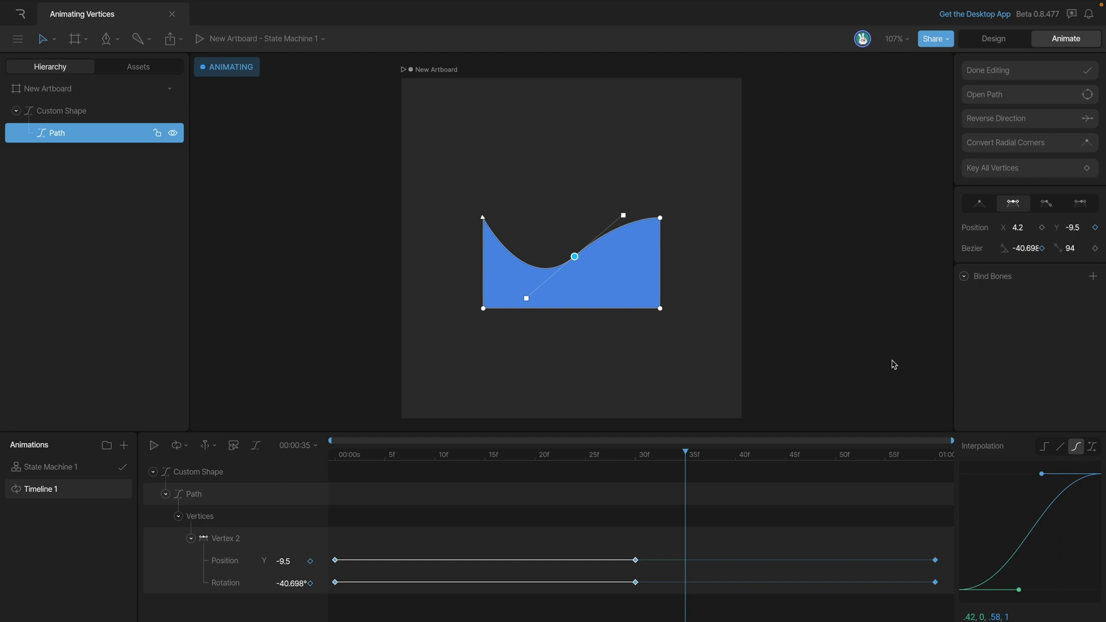
key("space")
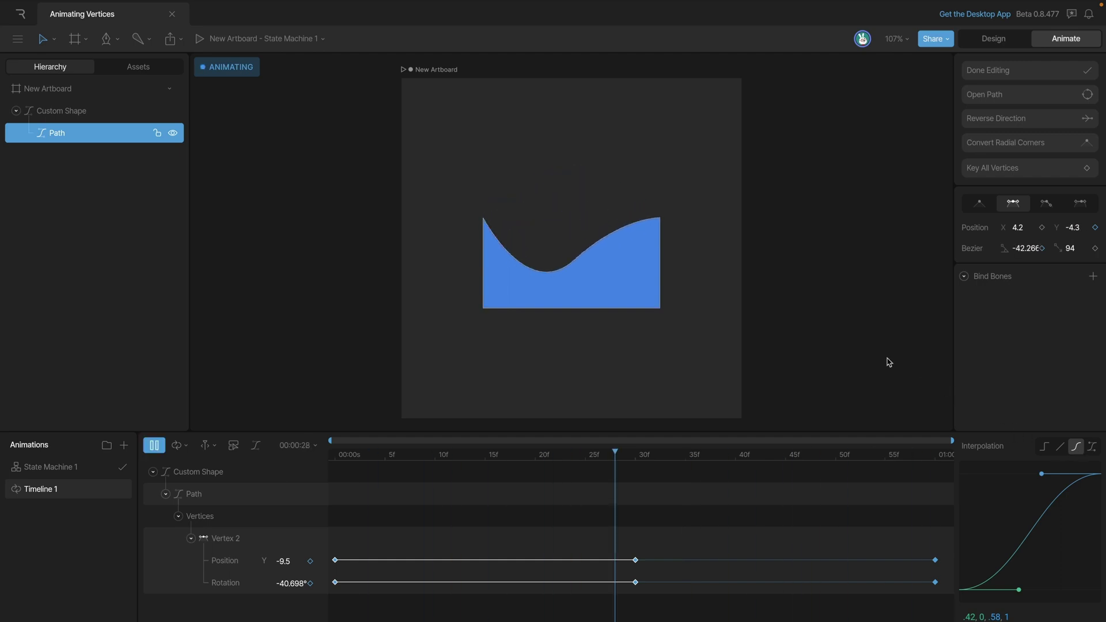
key("space")
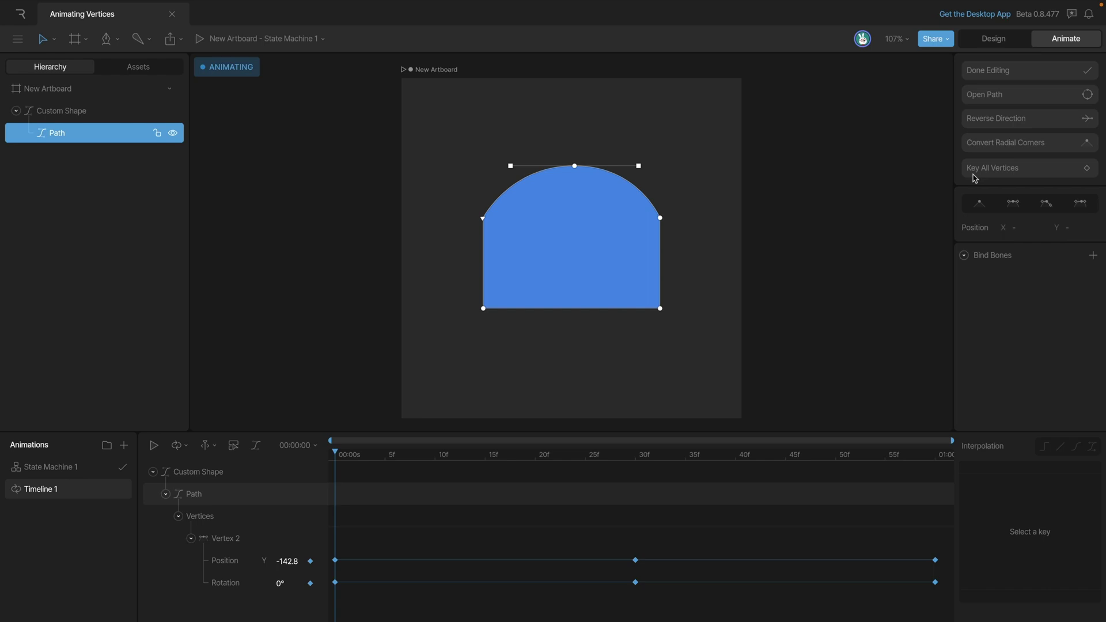
- Key all vertices at frame 0 and inspect Vertex 1's keys (X -130, Y -66.5, Corner 0)
left_click(1009, 173)
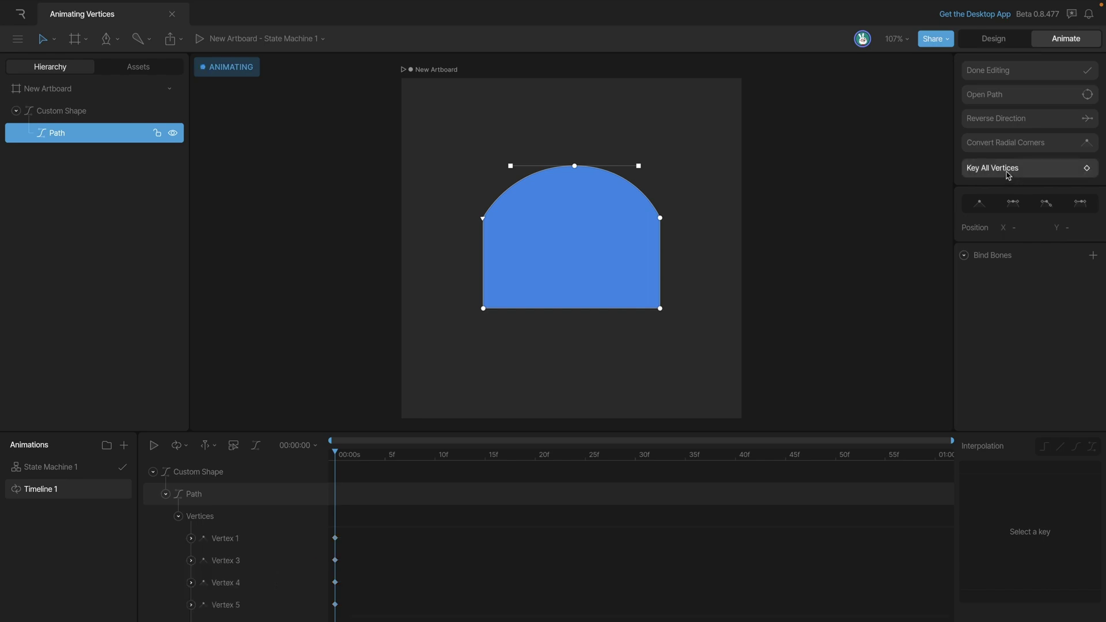
left_click_drag(539, 443, 533, 333)
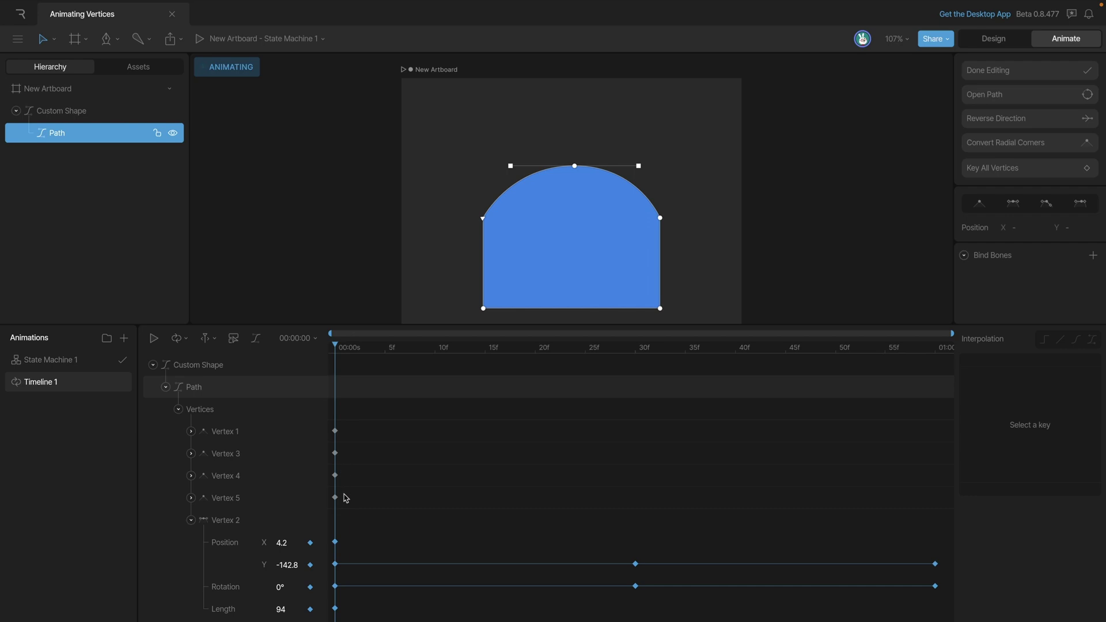
left_click(192, 432)
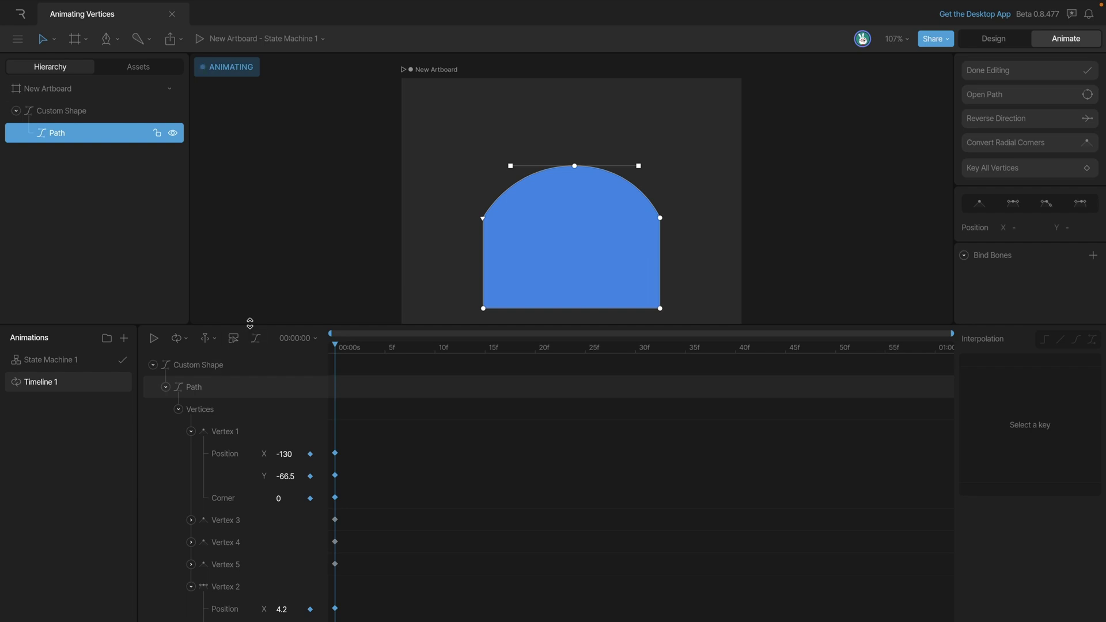
- At 30f, pull bottom-right Vertex 4 down and left to X 101.9, Y 120.3
left_click_drag(249, 323, 251, 429)
left_click(178, 515)
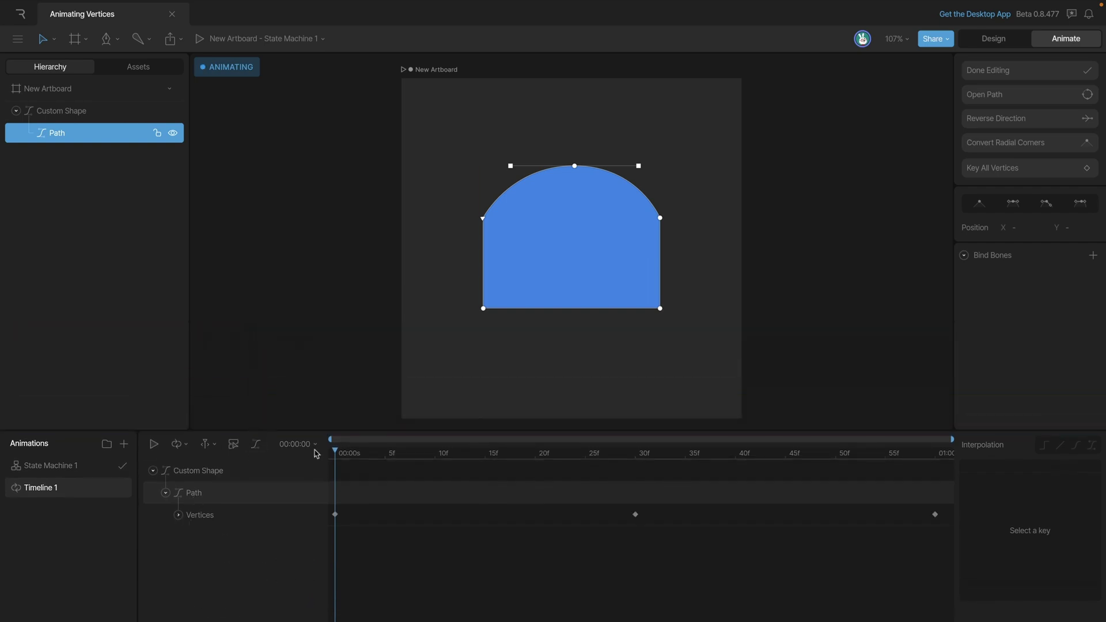
left_click_drag(339, 455, 636, 466)
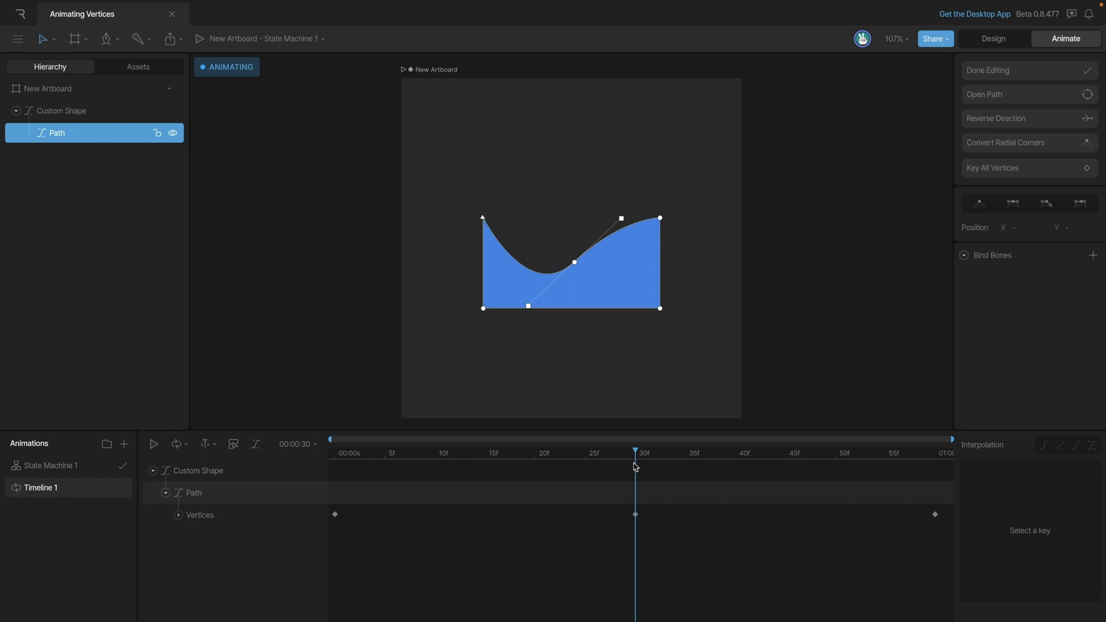
left_click_drag(660, 310, 643, 350)
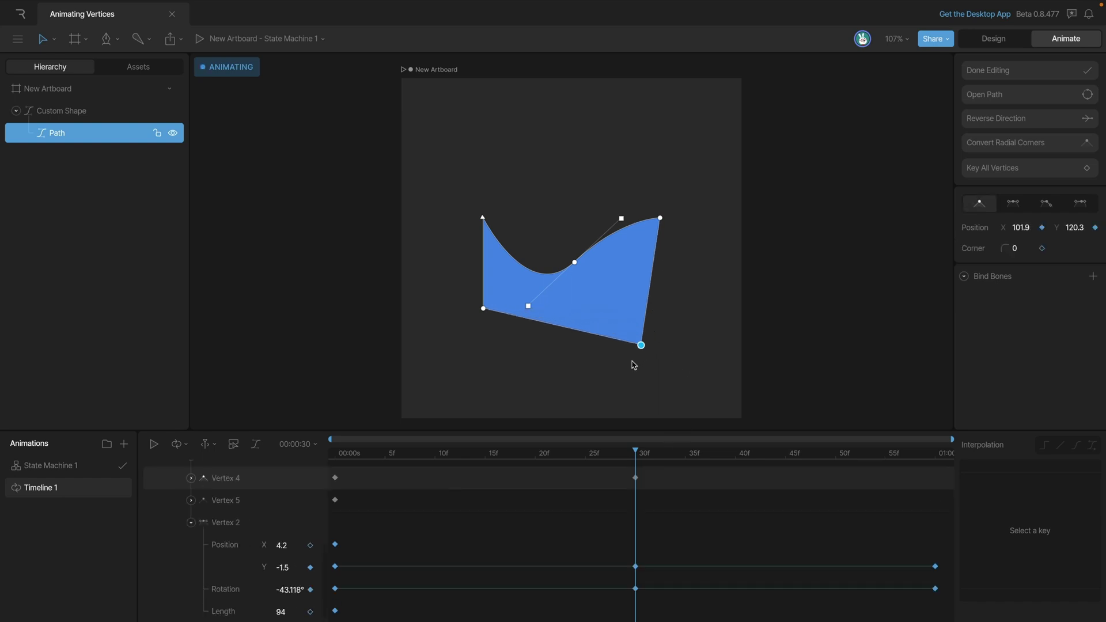